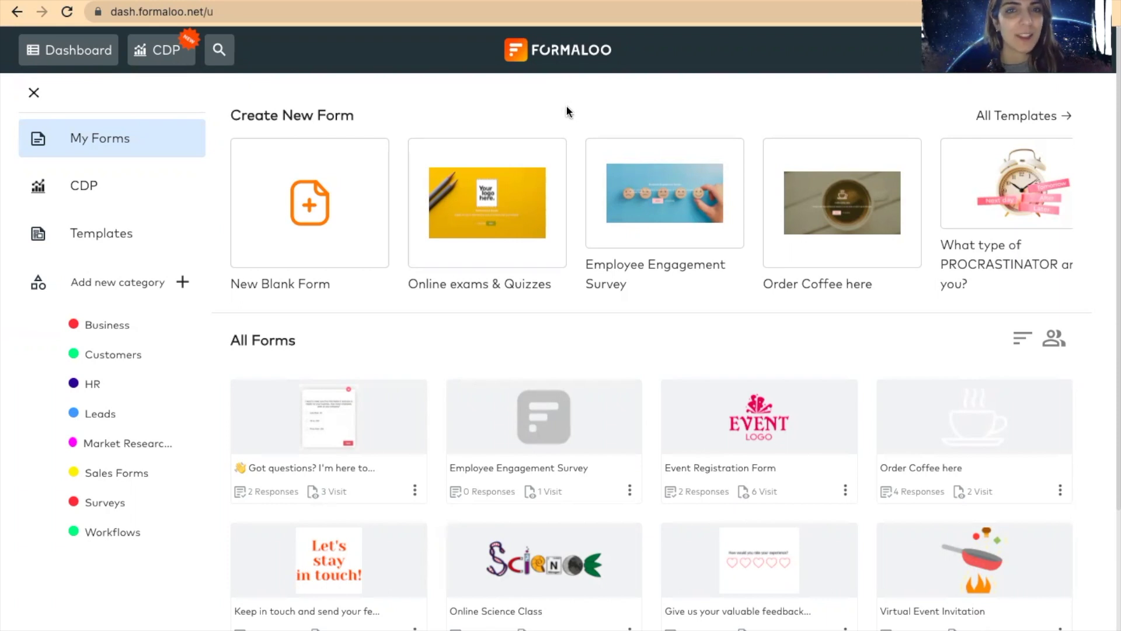
Create a new blank form using the Single step option
{"action": "left_click", "coordinate": [309, 203]}
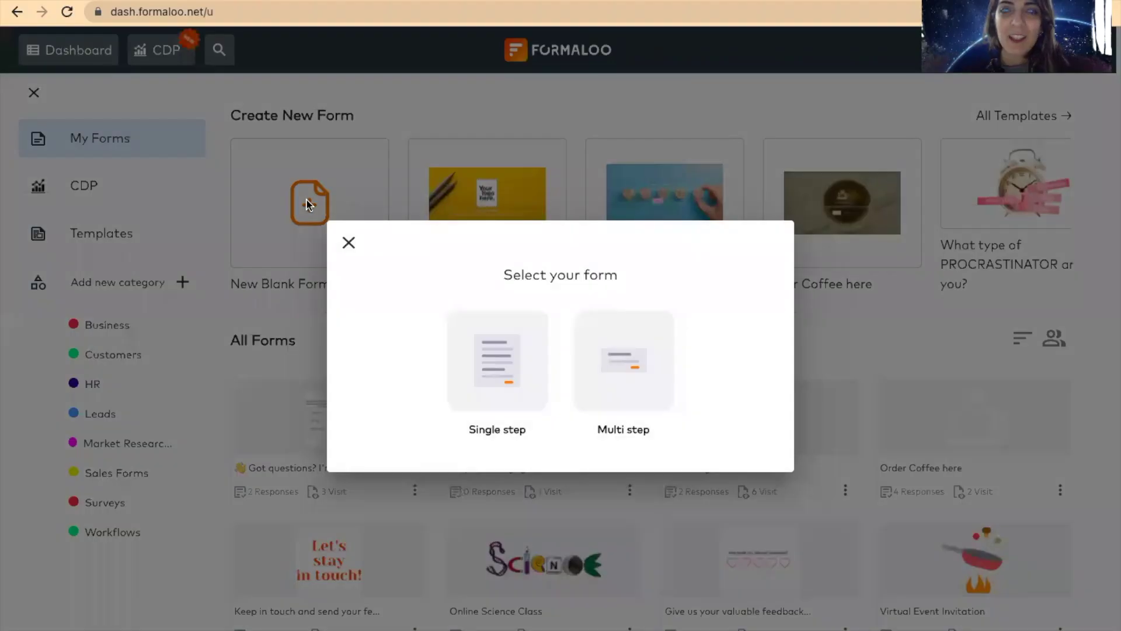
{"action": "left_click", "coordinate": [478, 380]}
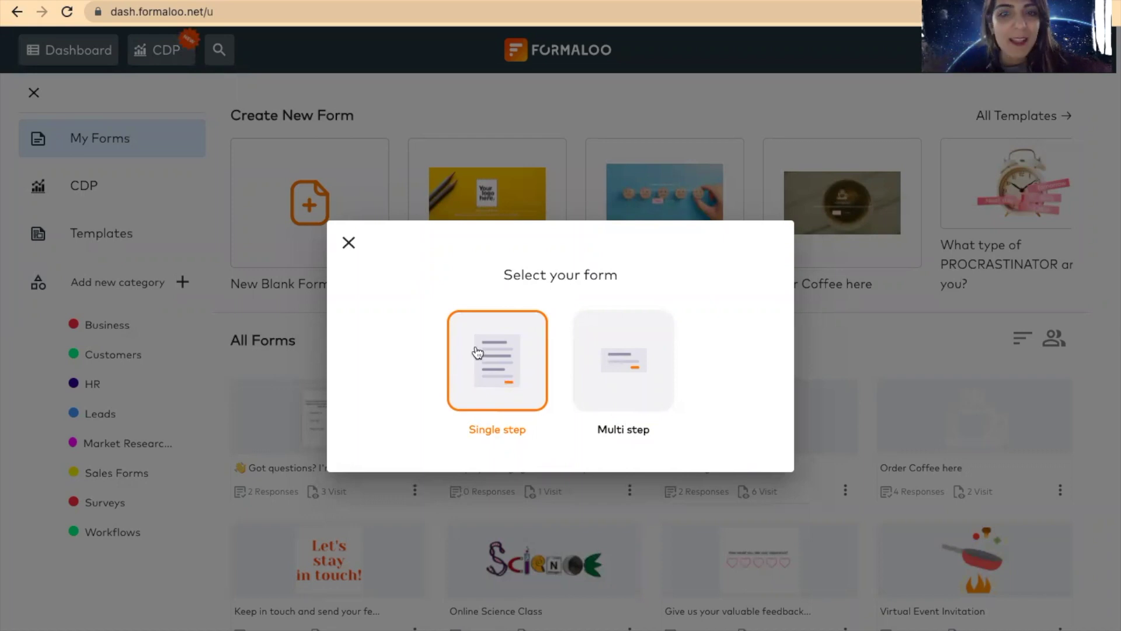
{"action": "left_click", "coordinate": [496, 369]}
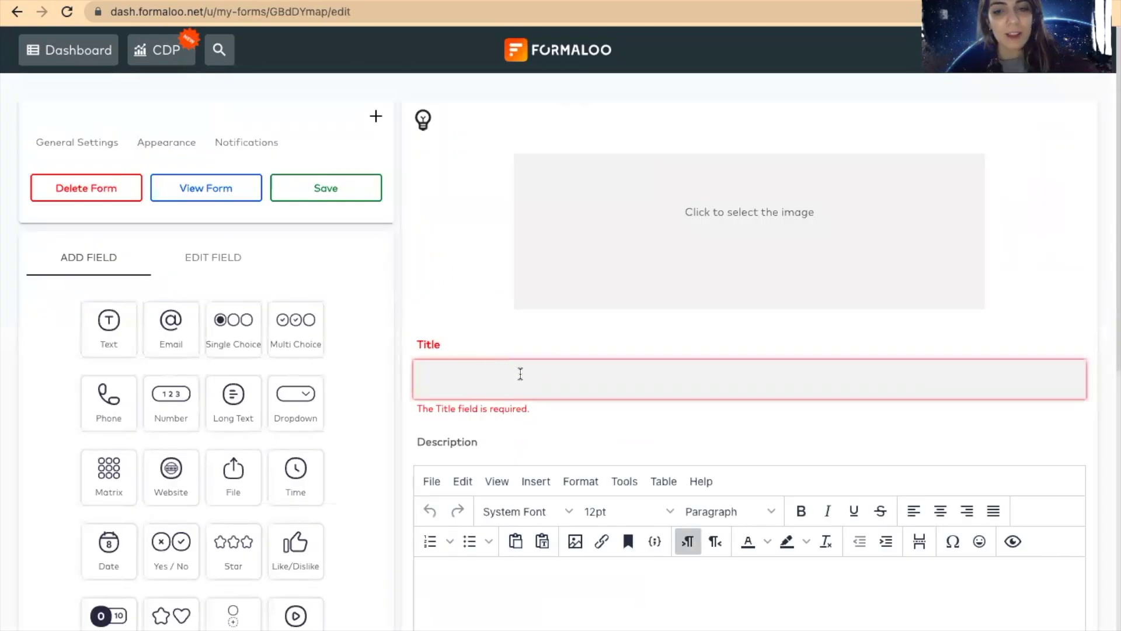
Title the form 'Order t-shirt' and add a Product field 'Black t-shirt' with unit price 20
{"action": "type", "text": "Order t-shirt"}
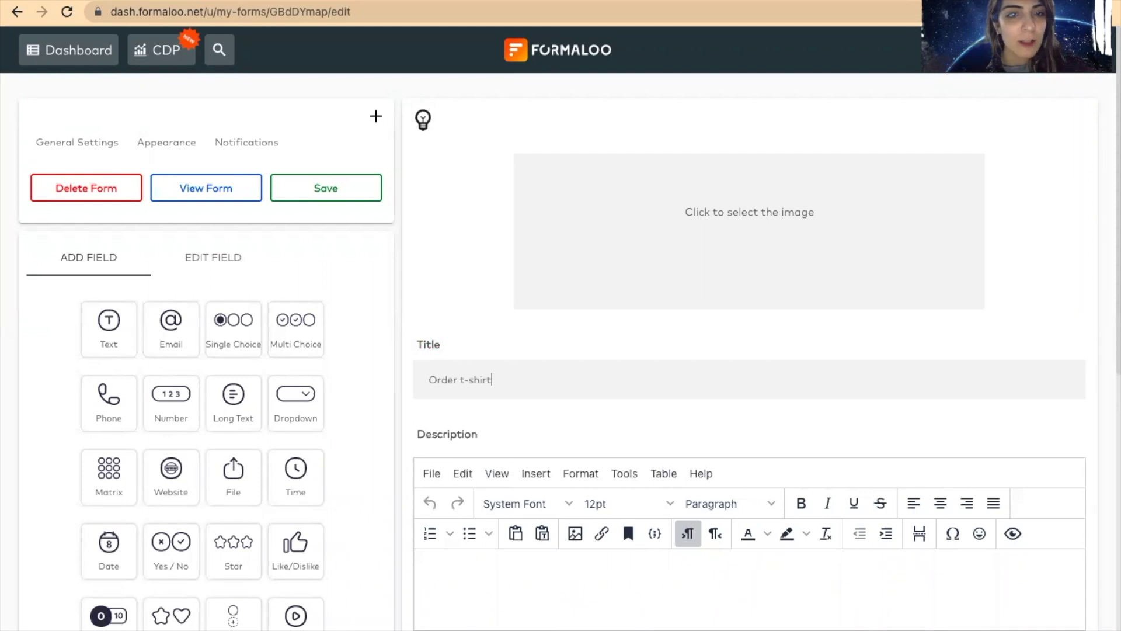
{"action": "scroll", "coordinate": [184, 477], "scroll_direction": "down", "scroll_amount": 3}
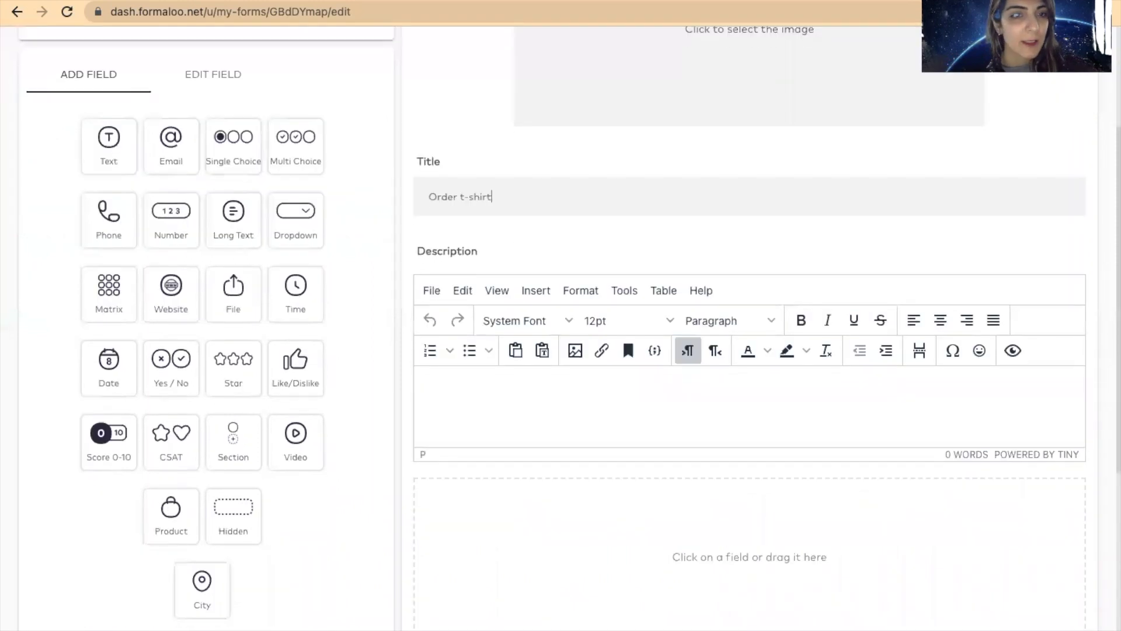
{"action": "left_click_drag", "start_coordinate": [170, 513], "coordinate": [567, 510]}
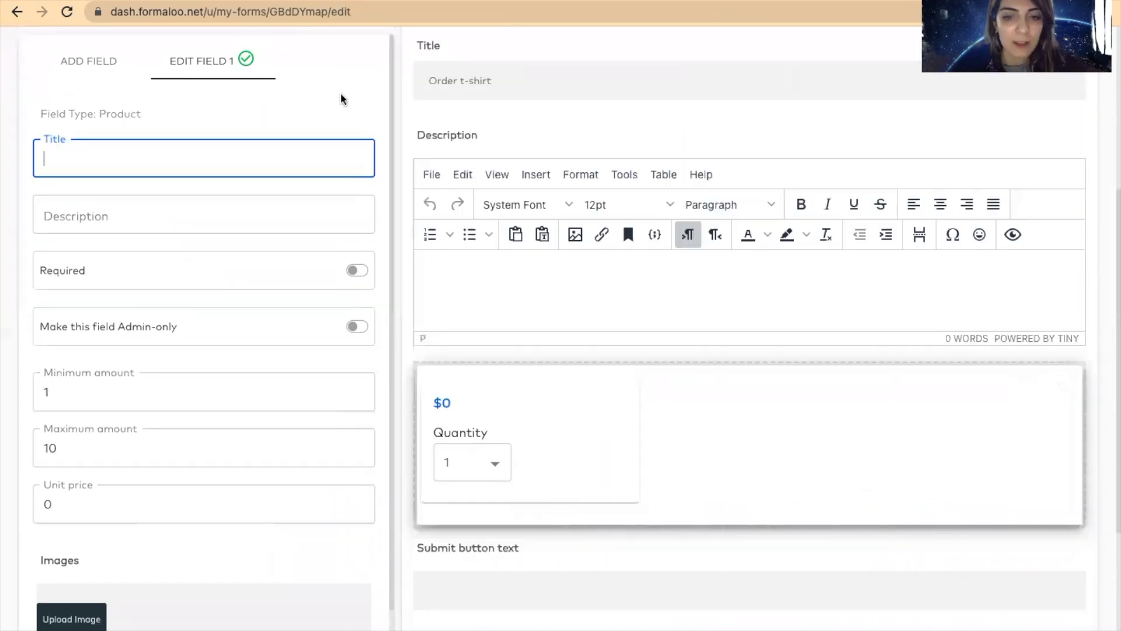
{"action": "type", "text": "Black t-"}
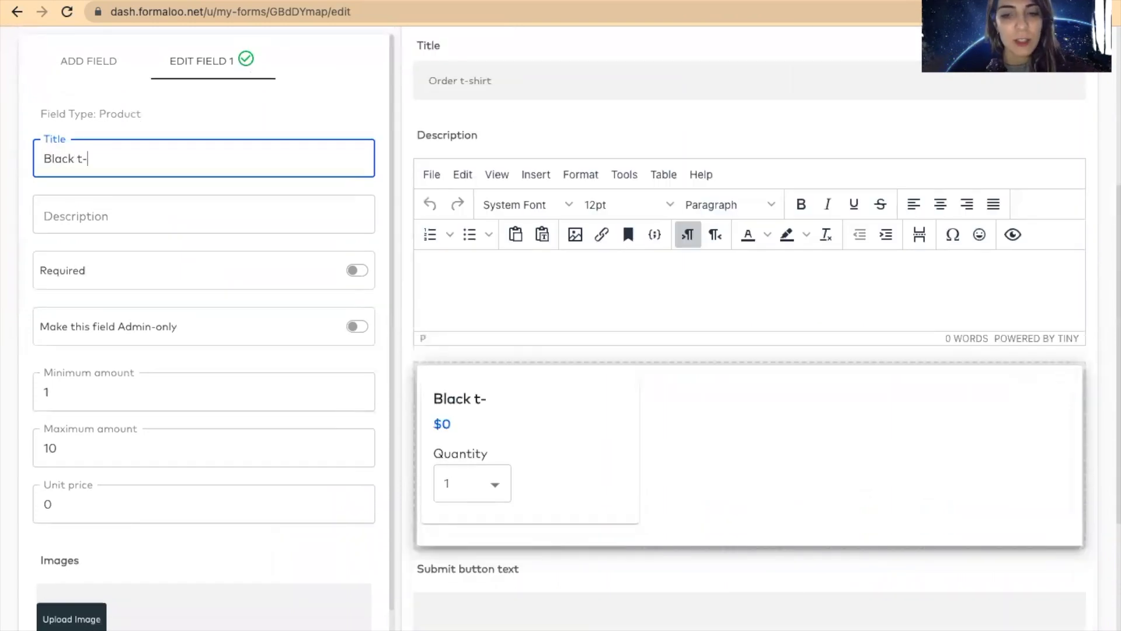
{"action": "type", "text": "shirt"}
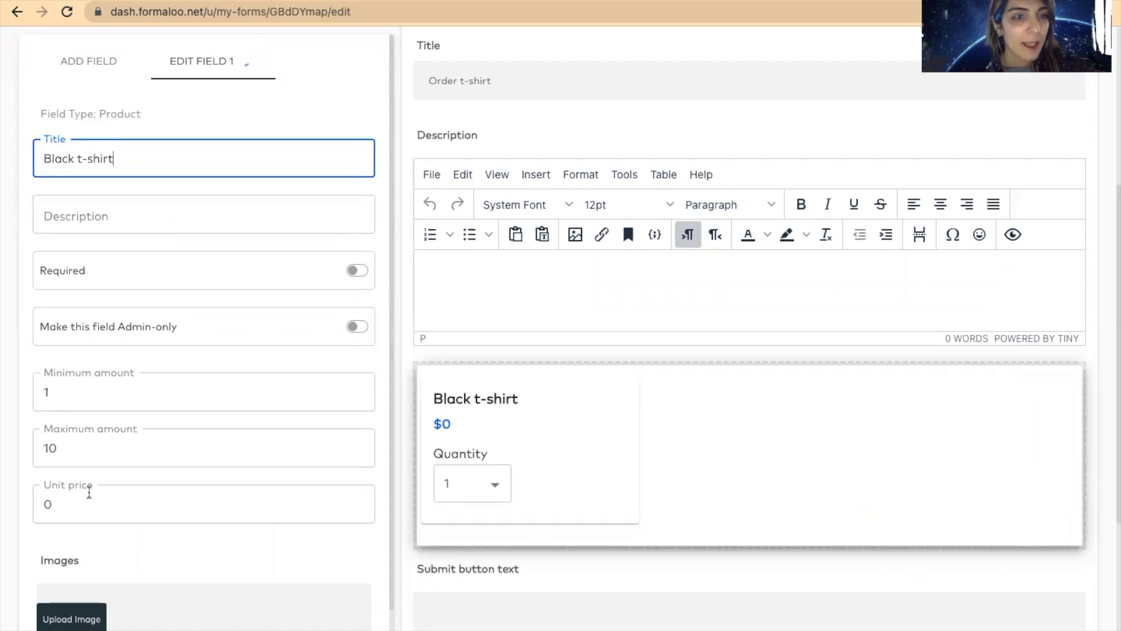
{"action": "left_click", "coordinate": [73, 495]}
{"action": "type", "text": "20"}
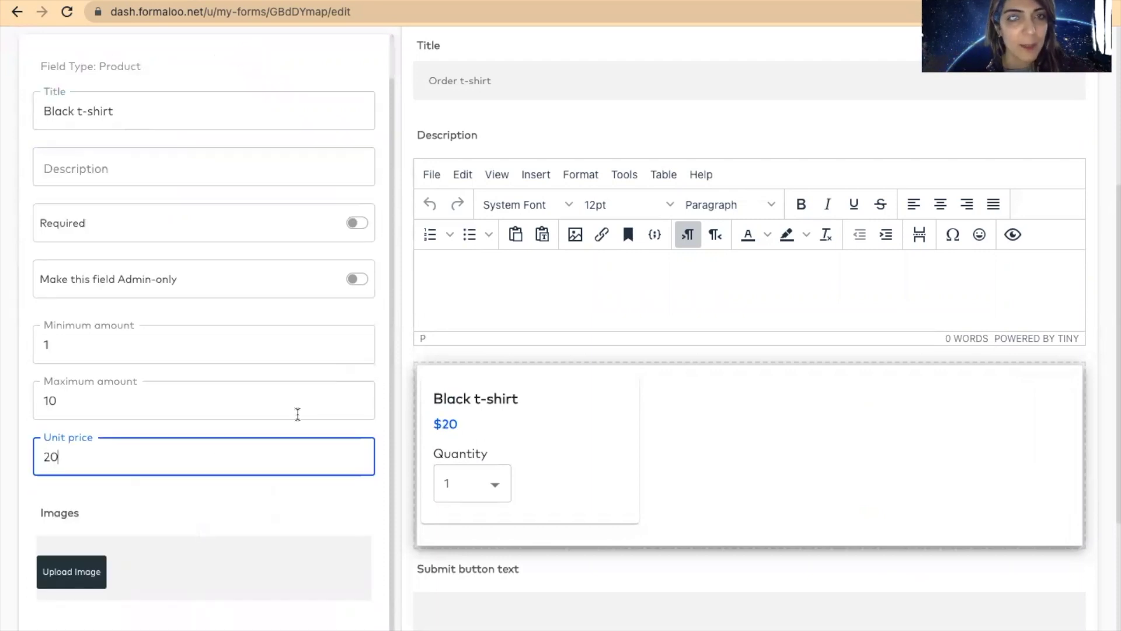
{"action": "scroll", "coordinate": [555, 483], "scroll_direction": "up", "scroll_amount": 1}
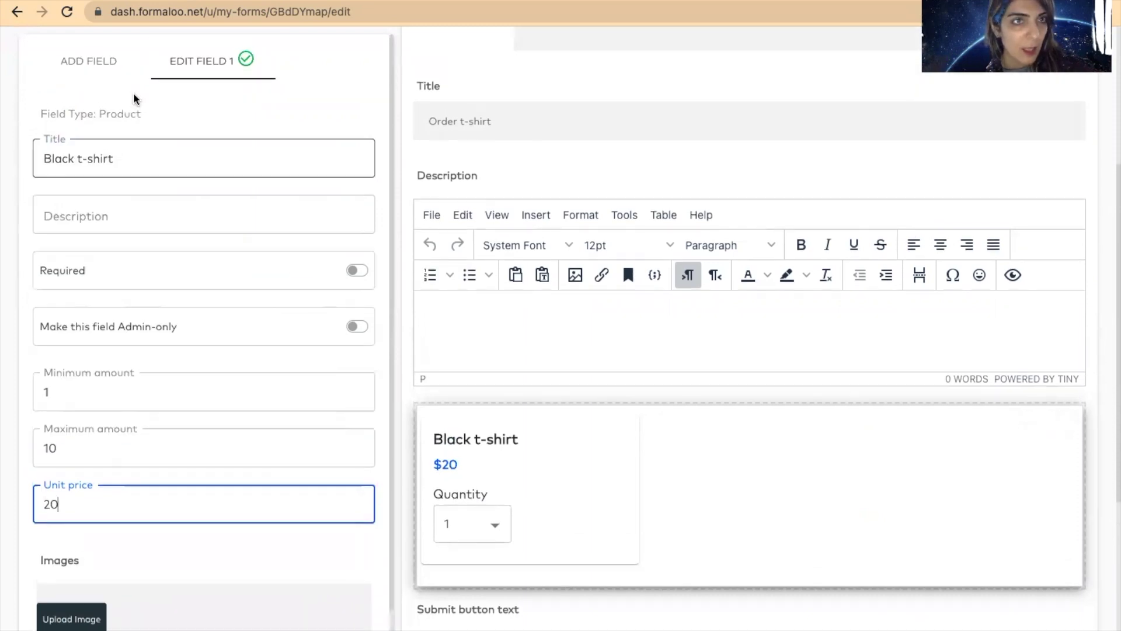
{"action": "left_click", "coordinate": [104, 69]}
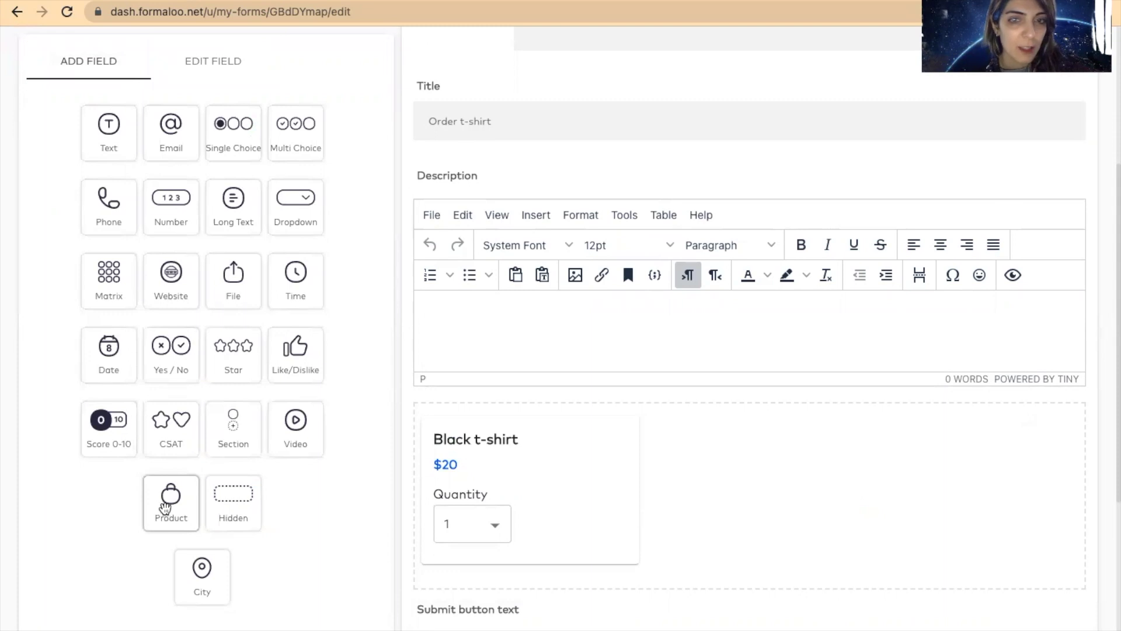
Add a Pink t-shirt product with unit price 25
{"action": "left_click", "coordinate": [165, 508]}
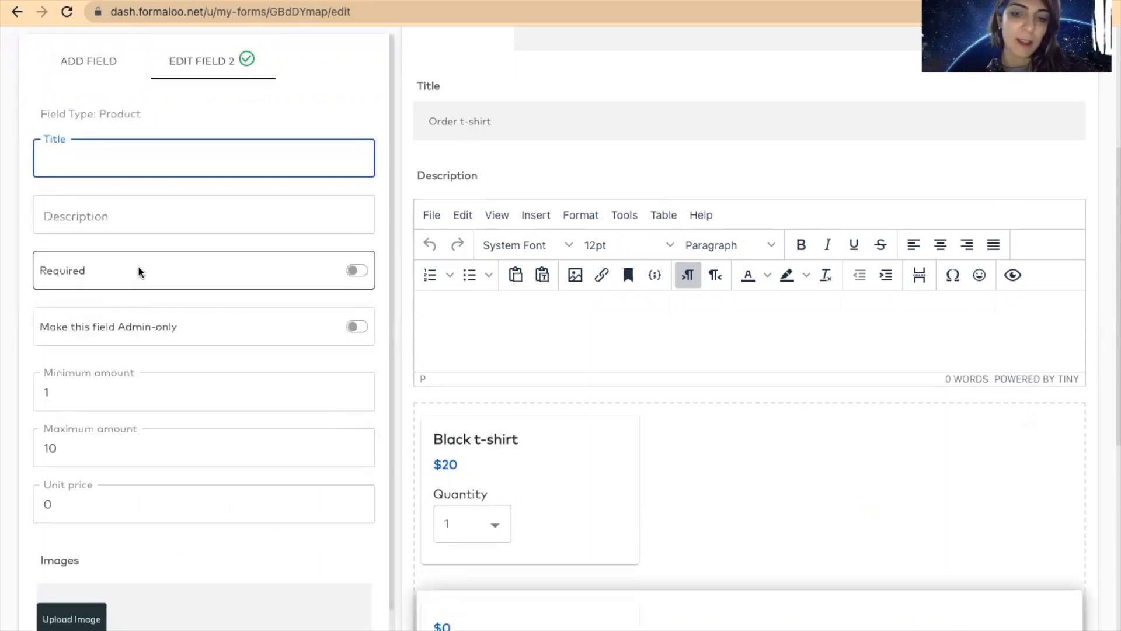
{"action": "type", "text": "Pink t-s"}
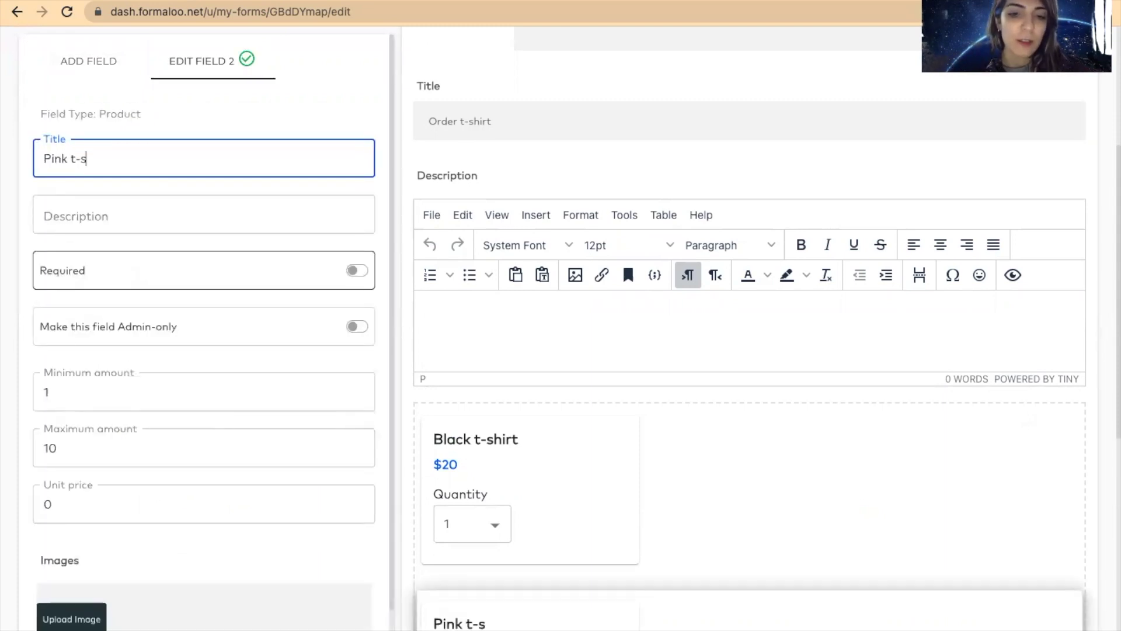
{"action": "type", "text": "hirt"}
{"action": "left_click_drag", "start_coordinate": [75, 502], "coordinate": [5, 506]}
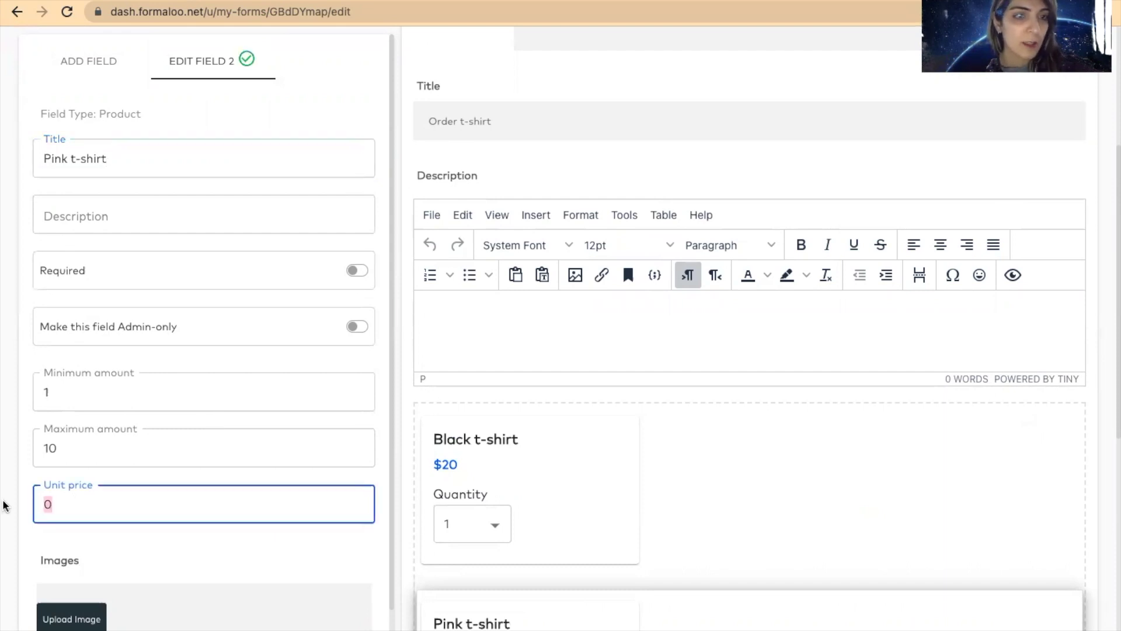
{"action": "type", "text": "25"}
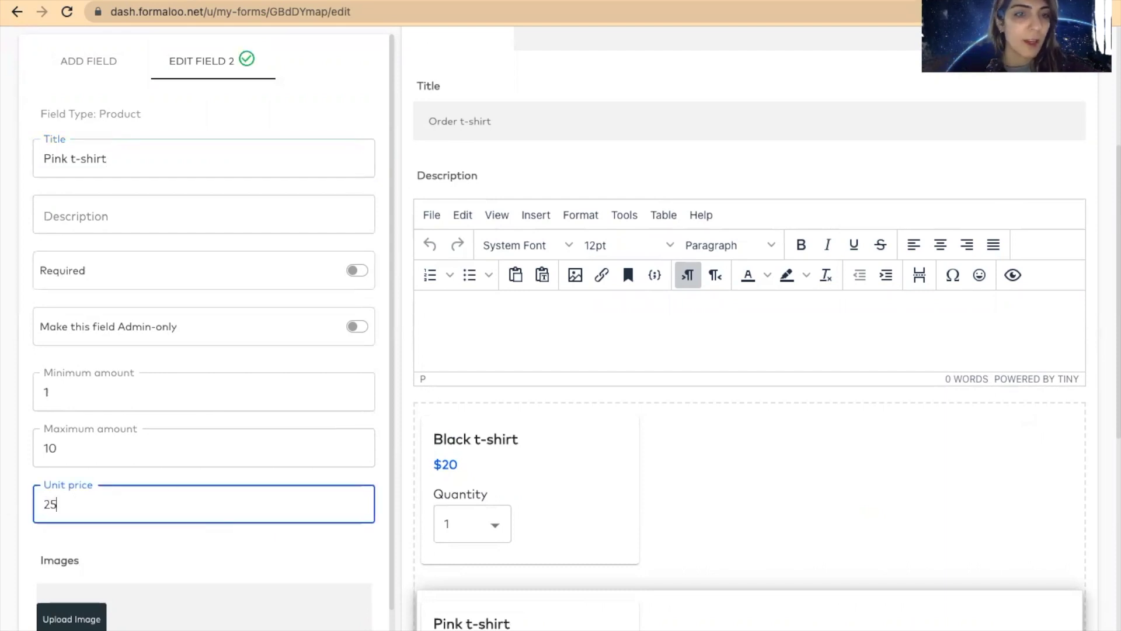
{"action": "scroll", "coordinate": [665, 408], "scroll_direction": "down", "scroll_amount": 3}
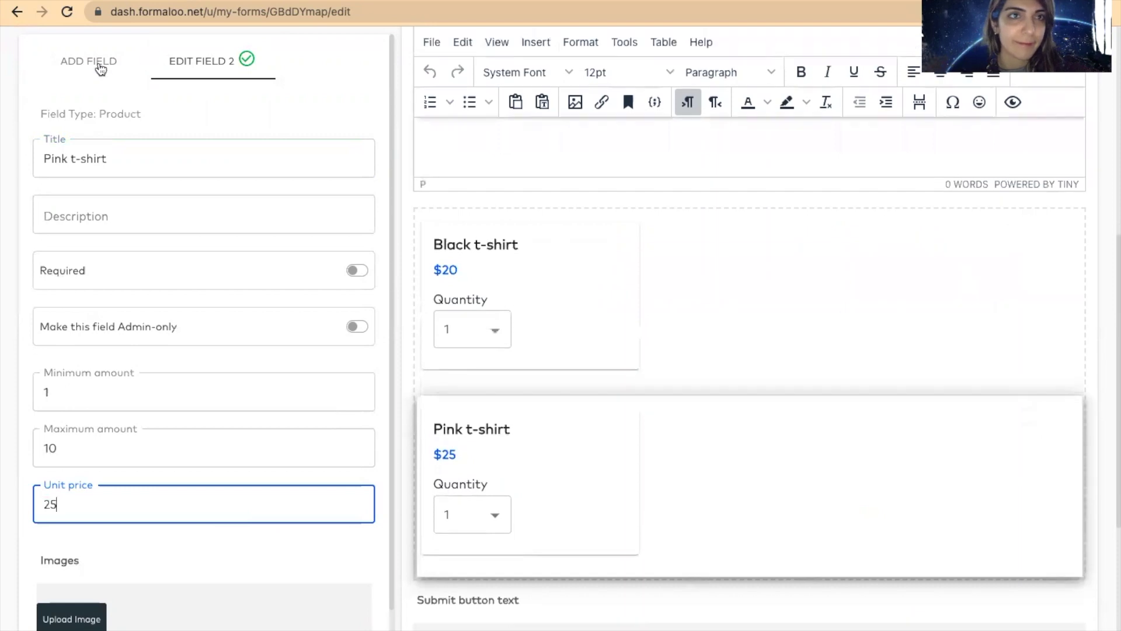
Add a Green t-shirt product with unit price 20
{"action": "left_click", "coordinate": [100, 68]}
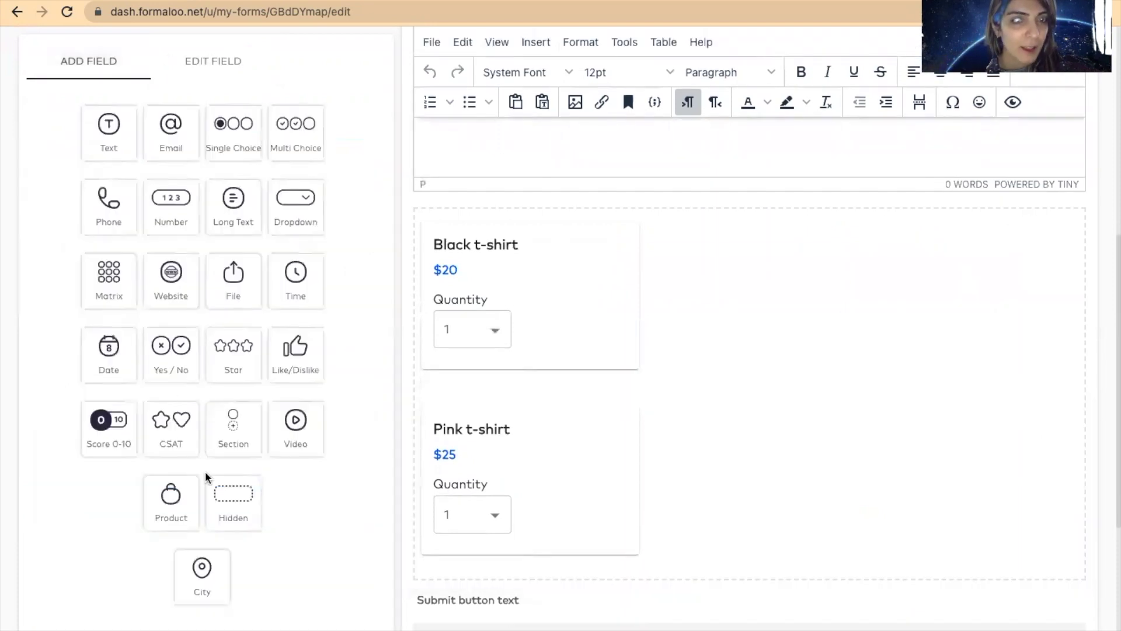
{"action": "left_click", "coordinate": [161, 492]}
{"action": "type", "text": "Green "}
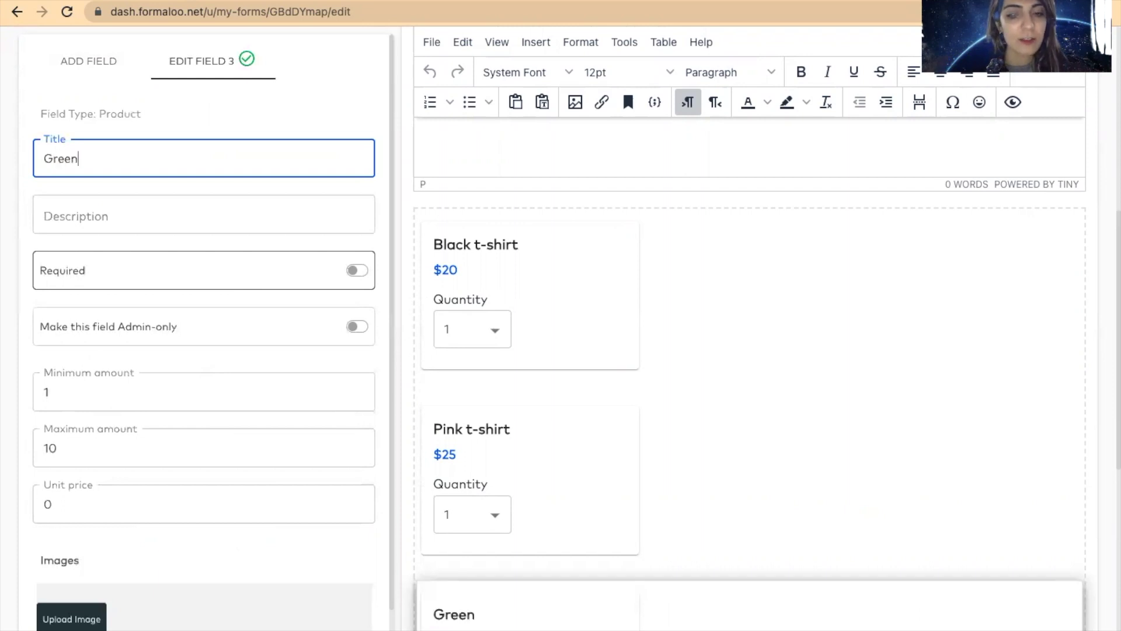
{"action": "type", "text": "t-shirt"}
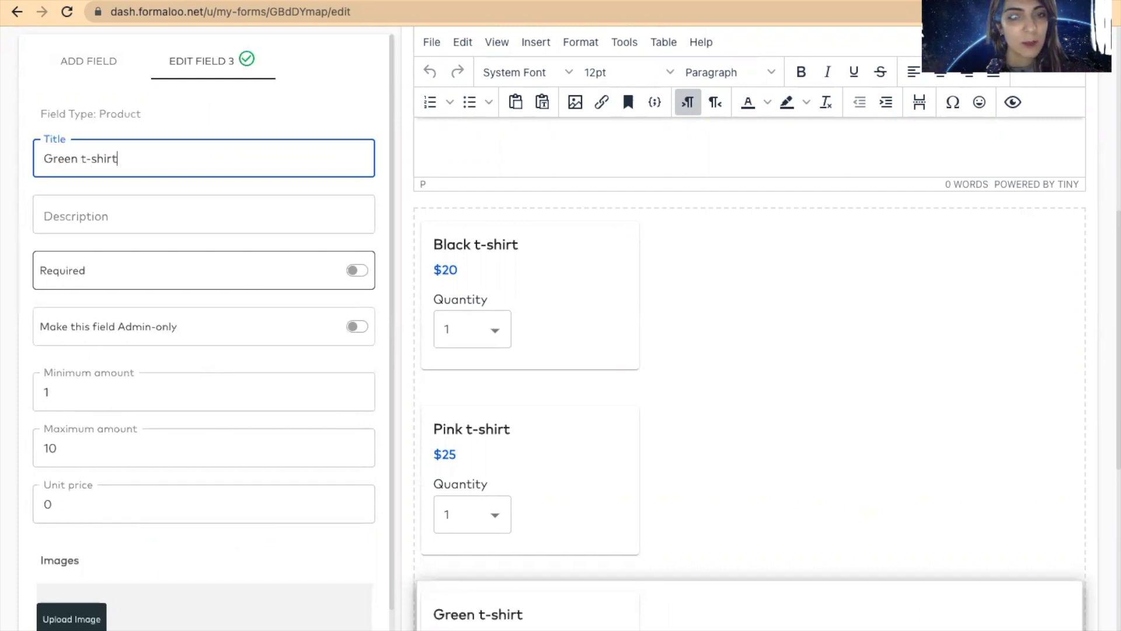
{"action": "double_click", "coordinate": [60, 506]}
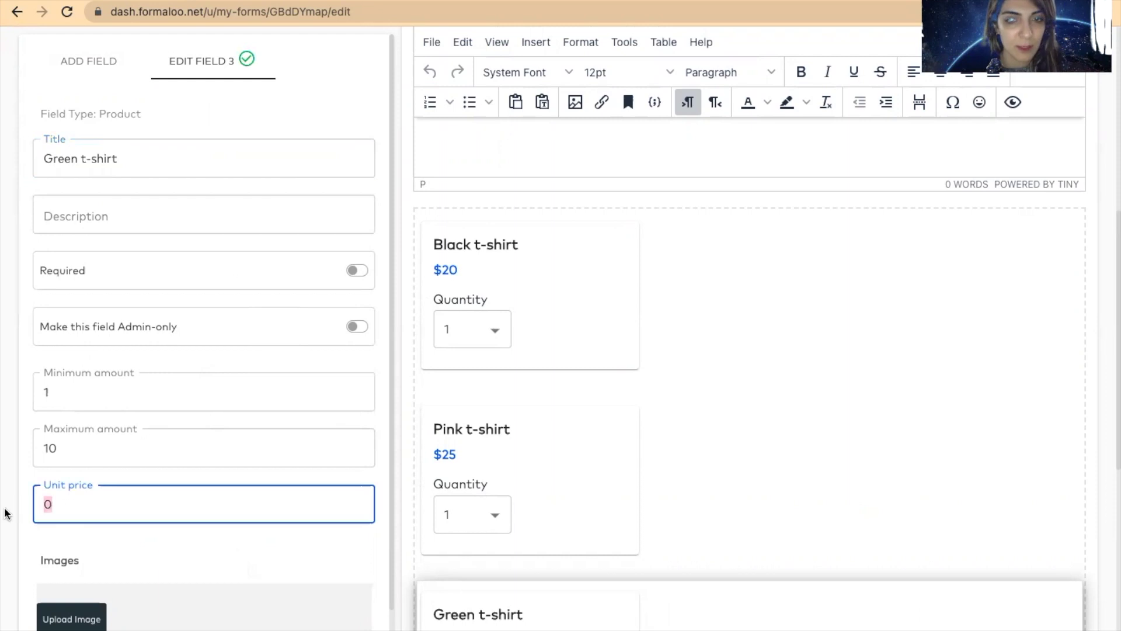
{"action": "type", "text": "20"}
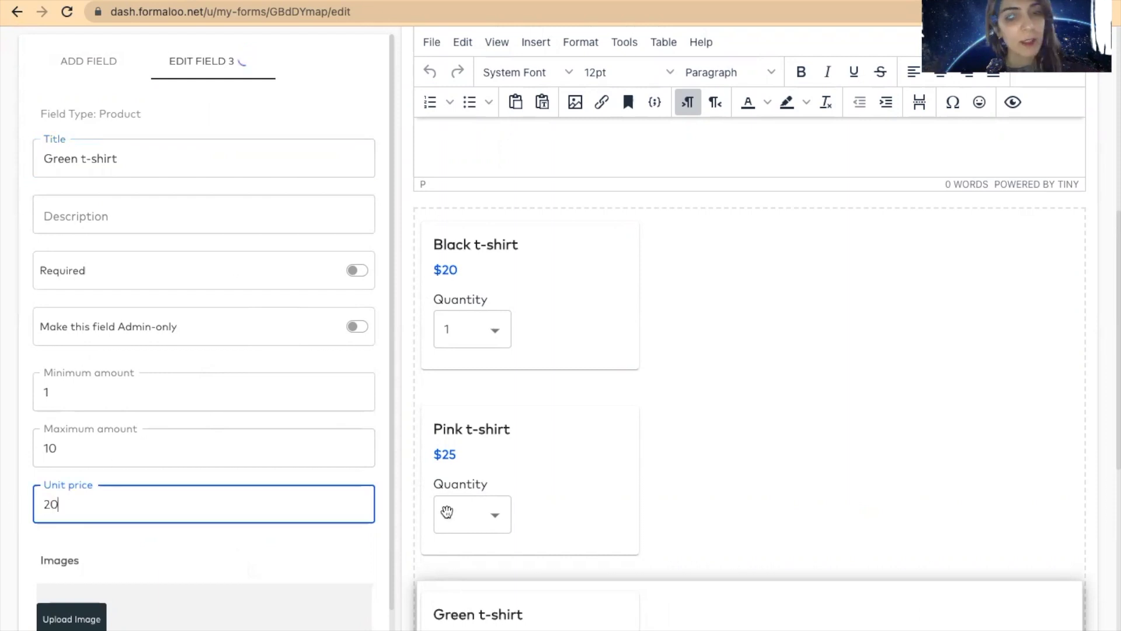
Add a Text field titled 'Your name' after the three t-shirt products
{"action": "left_click", "coordinate": [90, 63]}
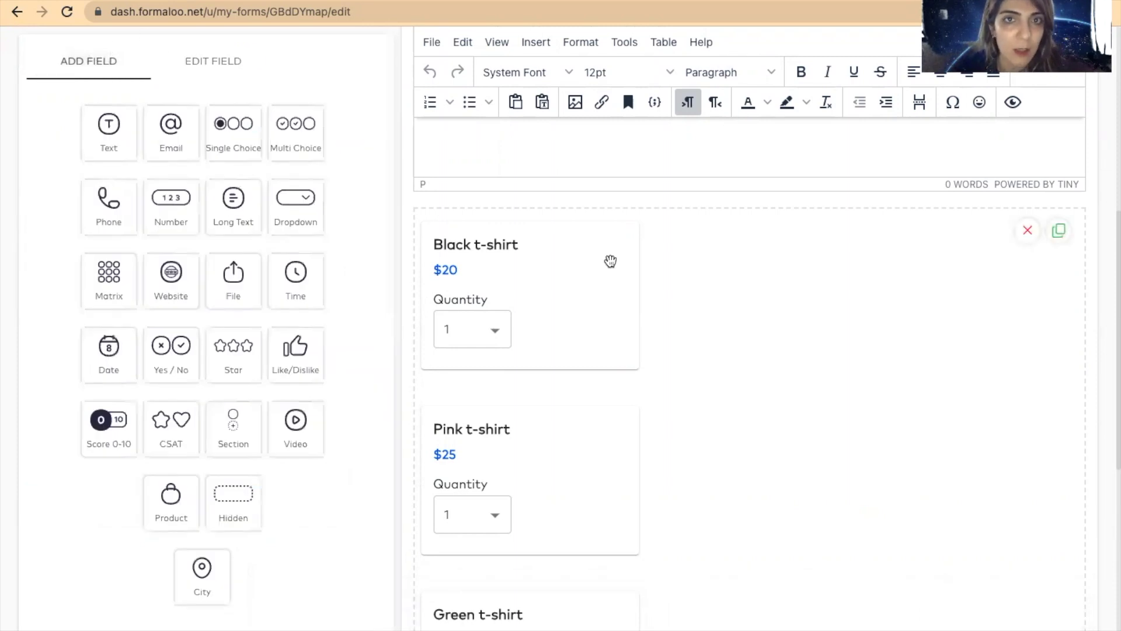
{"action": "scroll", "coordinate": [607, 263], "scroll_direction": "up", "scroll_amount": 2}
{"action": "scroll", "coordinate": [525, 351], "scroll_direction": "up", "scroll_amount": 3}
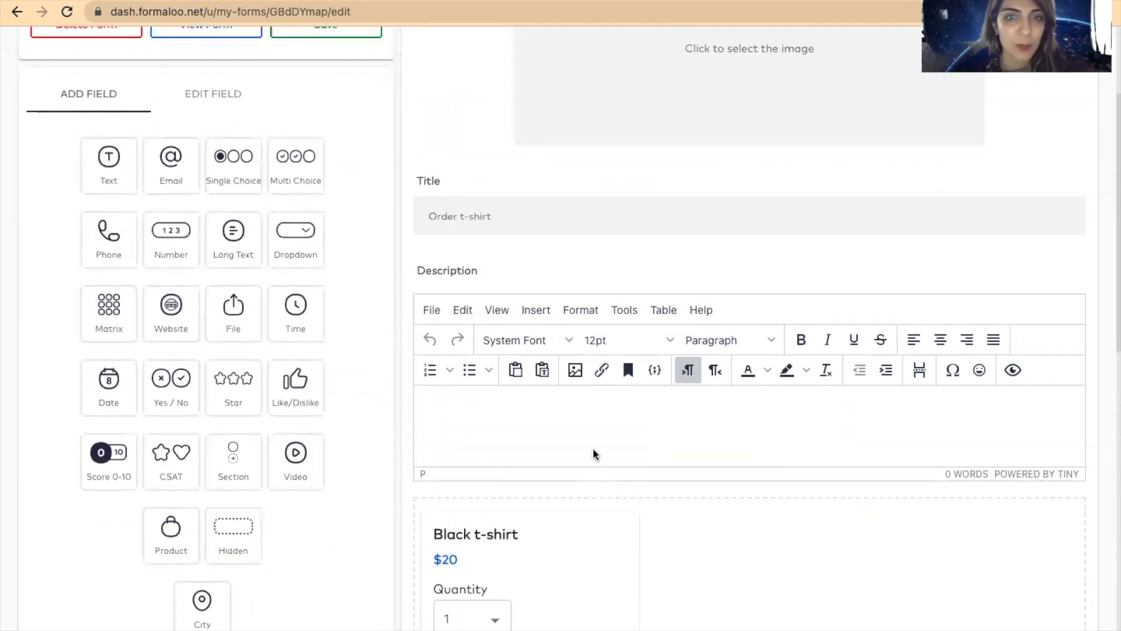
{"action": "scroll", "coordinate": [593, 455], "scroll_direction": "down", "scroll_amount": 4}
{"action": "scroll", "coordinate": [594, 452], "scroll_direction": "down", "scroll_amount": 9}
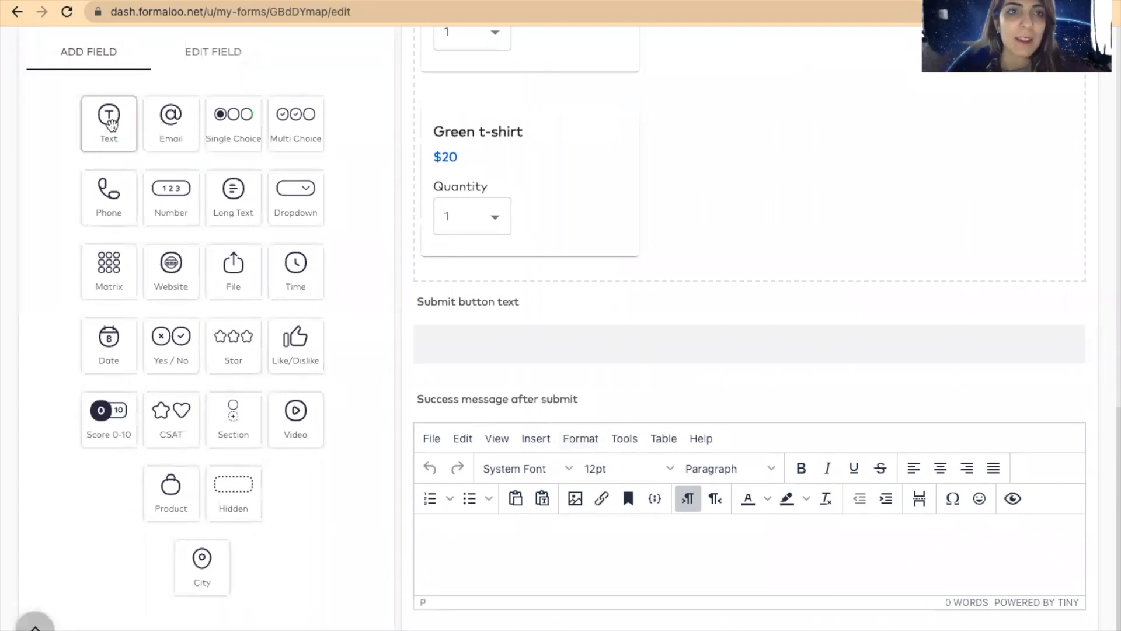
{"action": "left_click", "coordinate": [109, 122]}
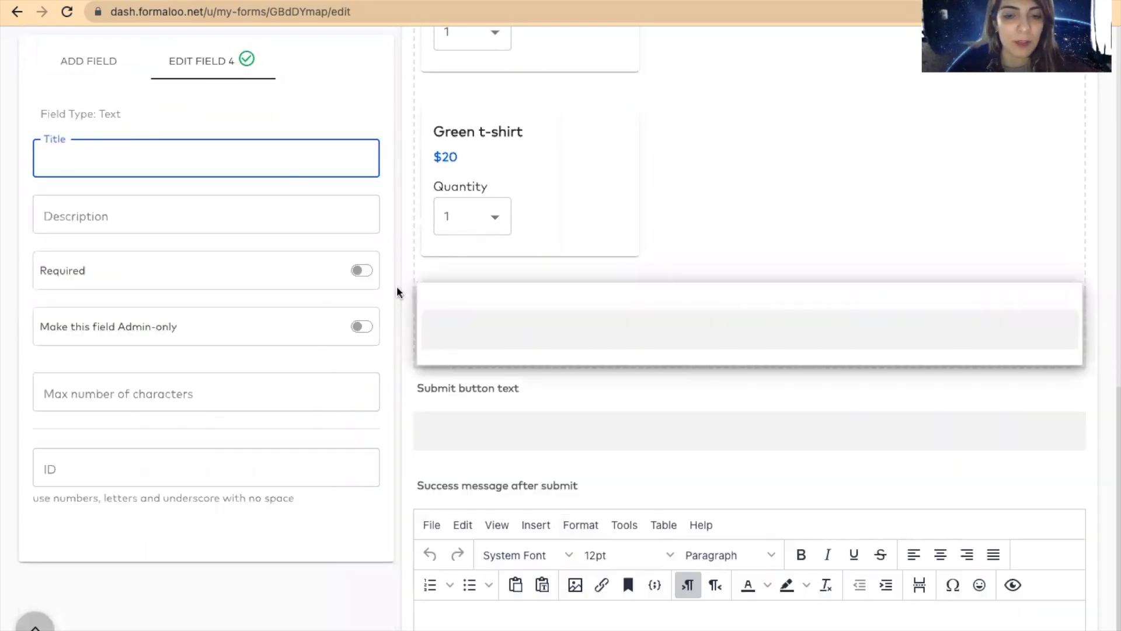
{"action": "type", "text": "You "}
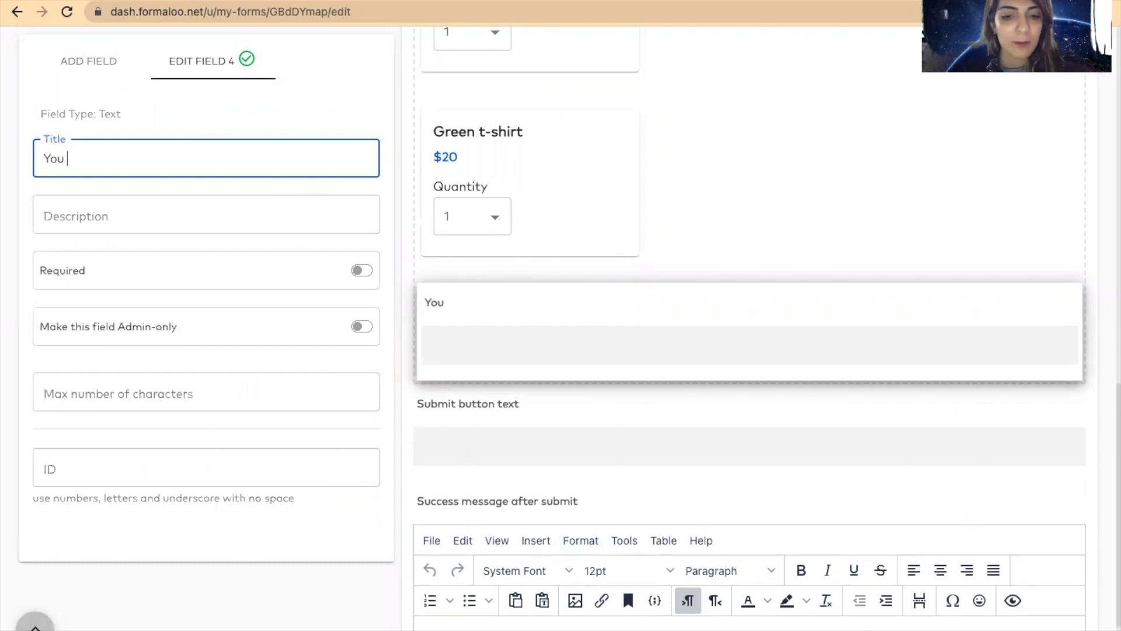
{"action": "type", "text": "r name"}
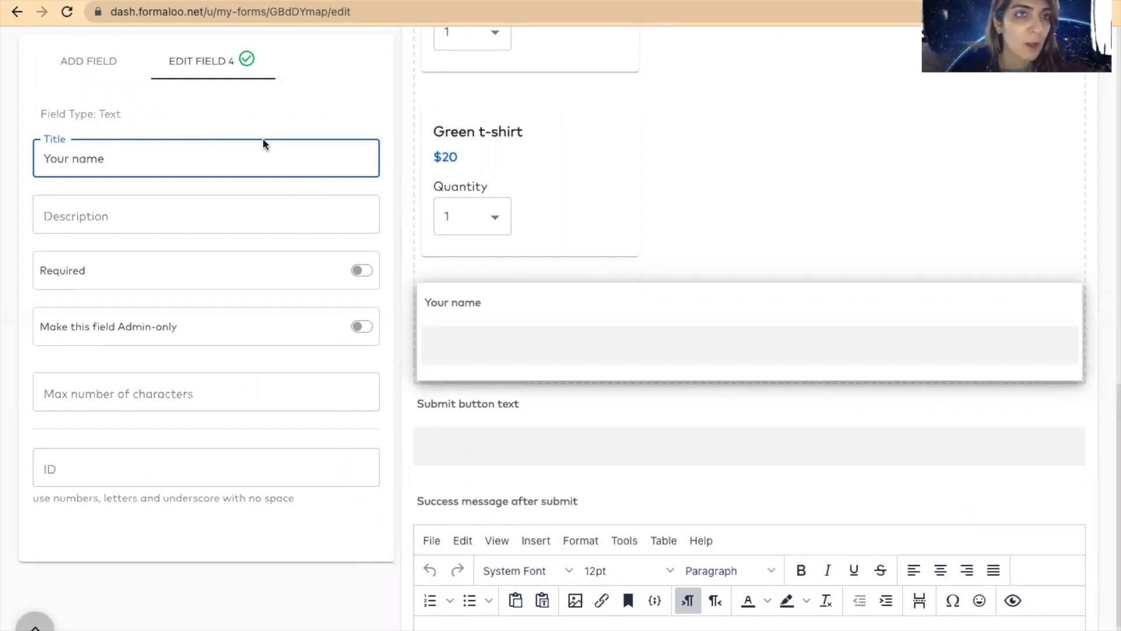
{"action": "left_click", "coordinate": [93, 64]}
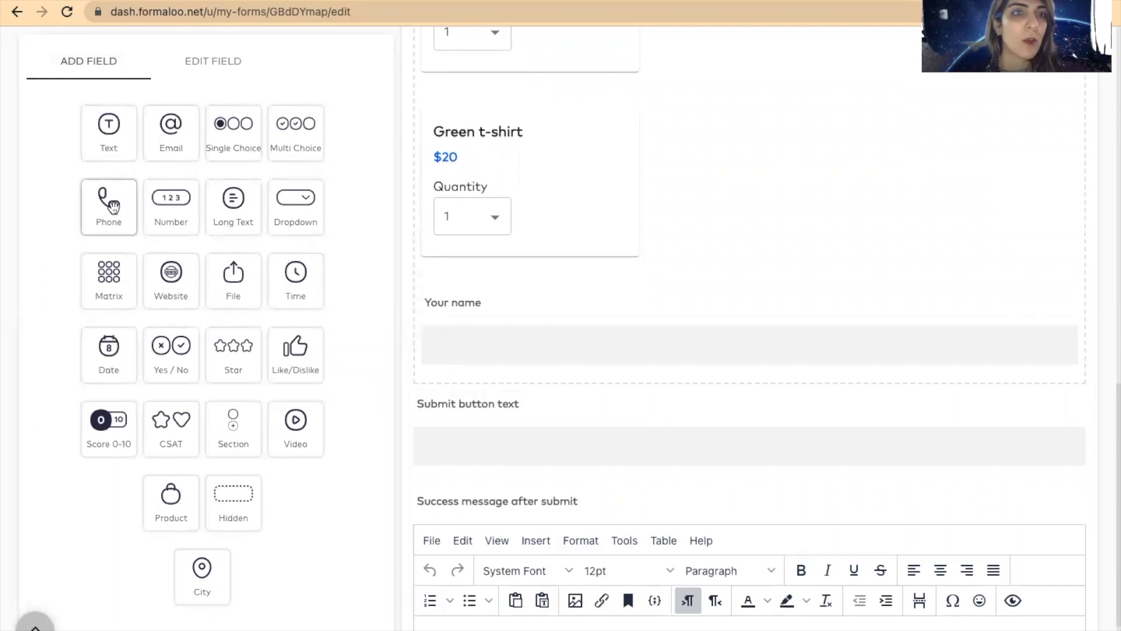
{"action": "mouse_move", "coordinate": [748, 328]}
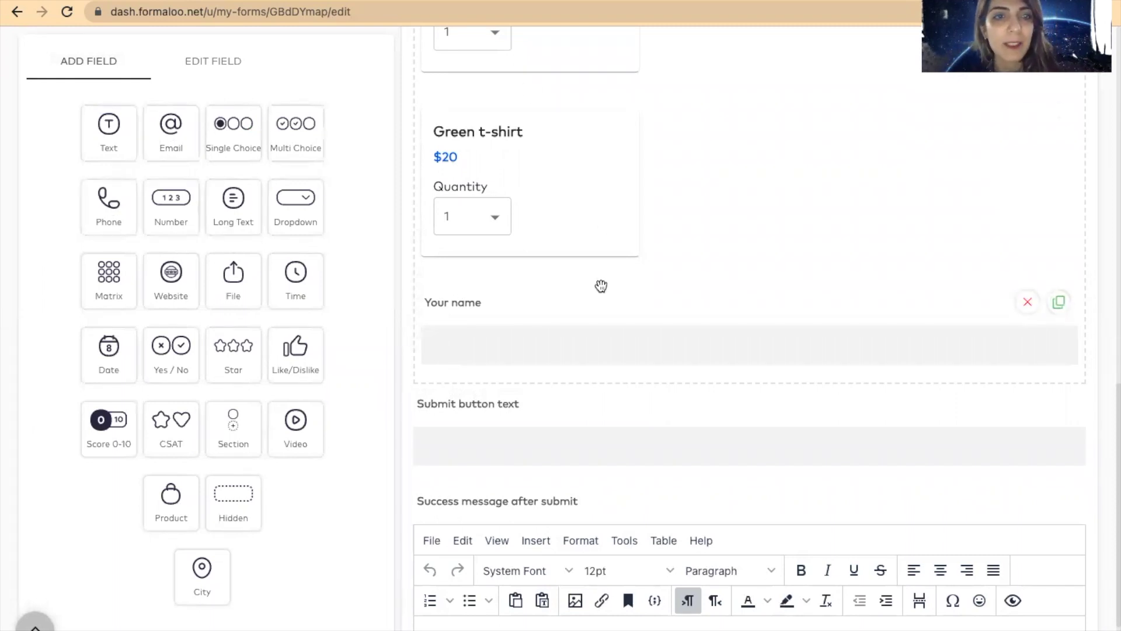
{"action": "scroll", "coordinate": [601, 285], "scroll_direction": "down", "scroll_amount": 2}
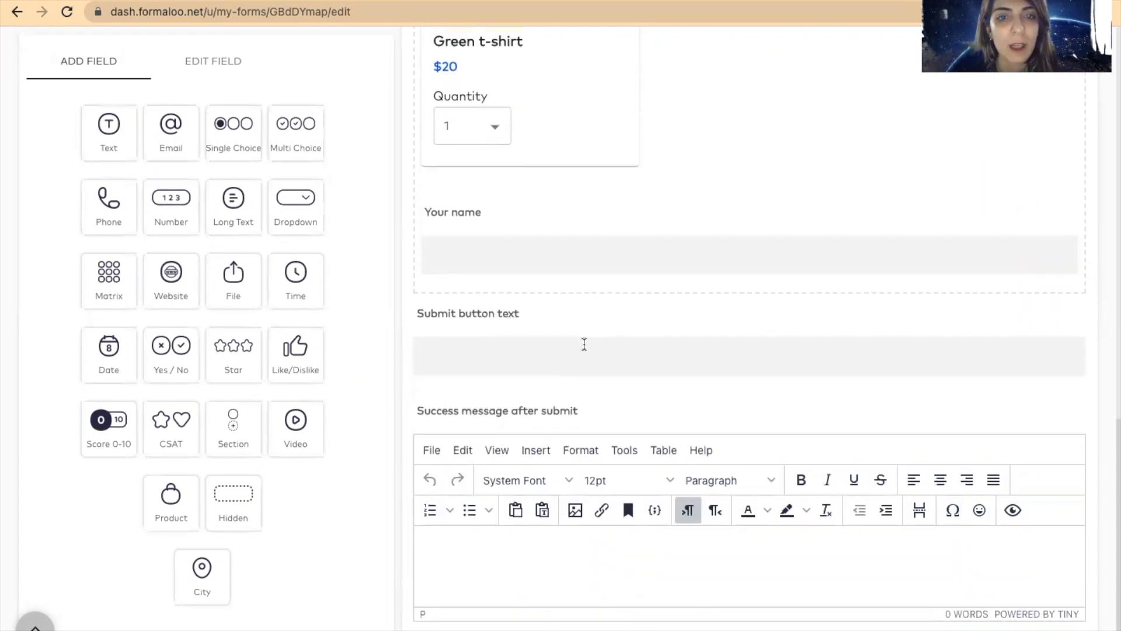
{"action": "scroll", "coordinate": [584, 347], "scroll_direction": "up", "scroll_amount": 10}
{"action": "scroll", "coordinate": [467, 263], "scroll_direction": "up", "scroll_amount": 3}
Save the form and dismiss the saved-changes confirmation
{"action": "left_click", "coordinate": [336, 173]}
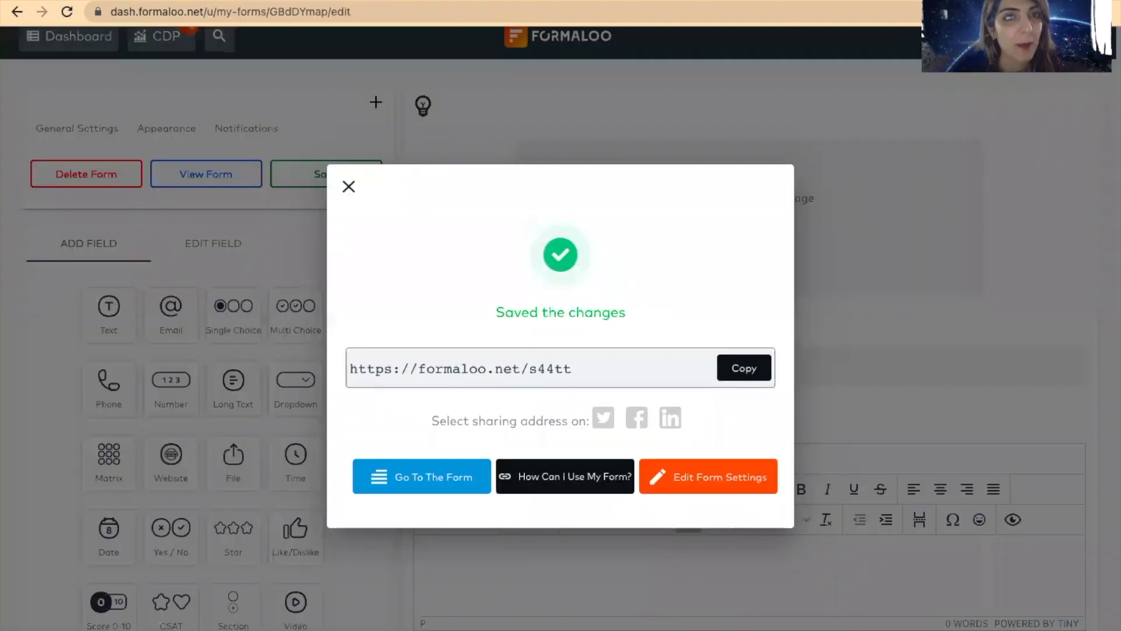
{"action": "key", "text": "ctrl+w"}
{"action": "left_click", "coordinate": [347, 187]}
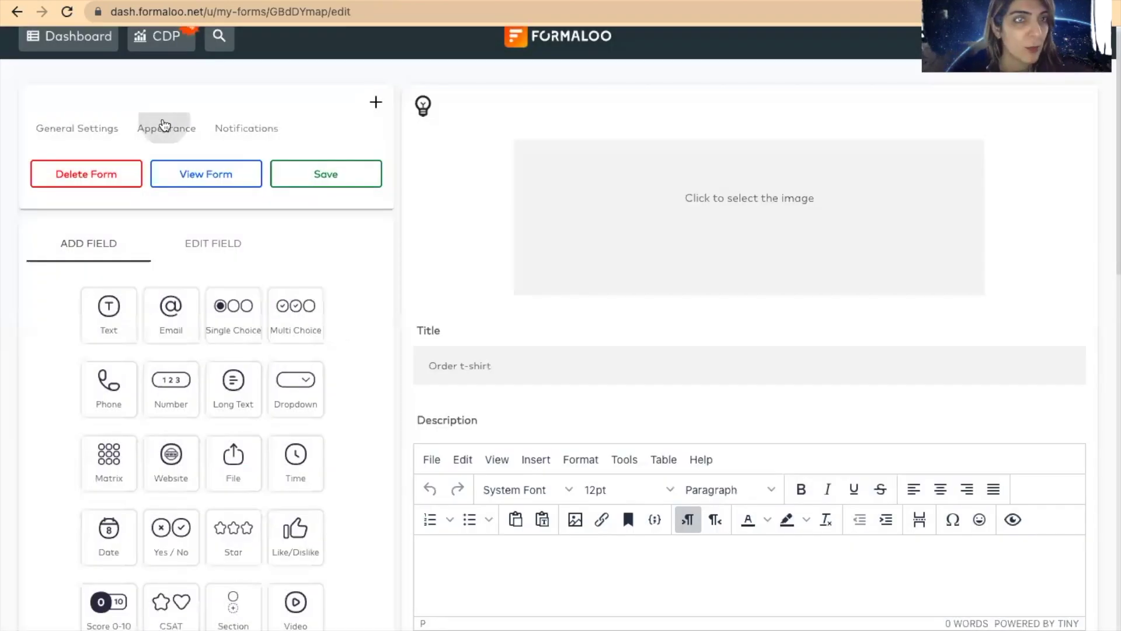
Check in the Appearance settings that Single step is selected
{"action": "left_click", "coordinate": [165, 128]}
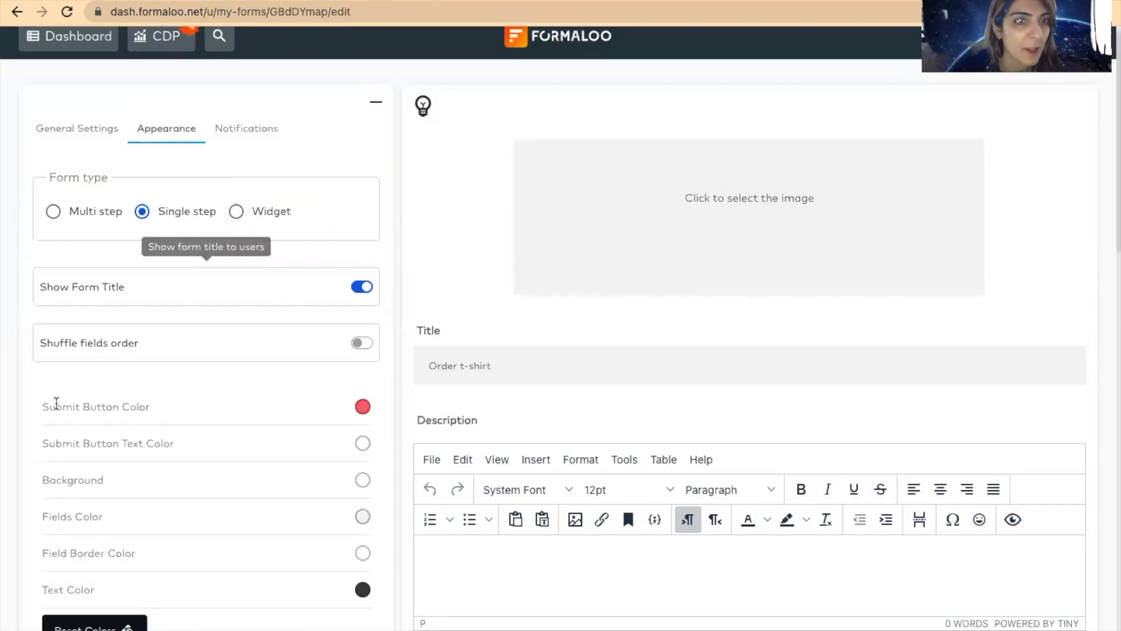
{"action": "scroll", "coordinate": [228, 445], "scroll_direction": "down", "scroll_amount": 4}
{"action": "scroll", "coordinate": [227, 445], "scroll_direction": "down", "scroll_amount": 3}
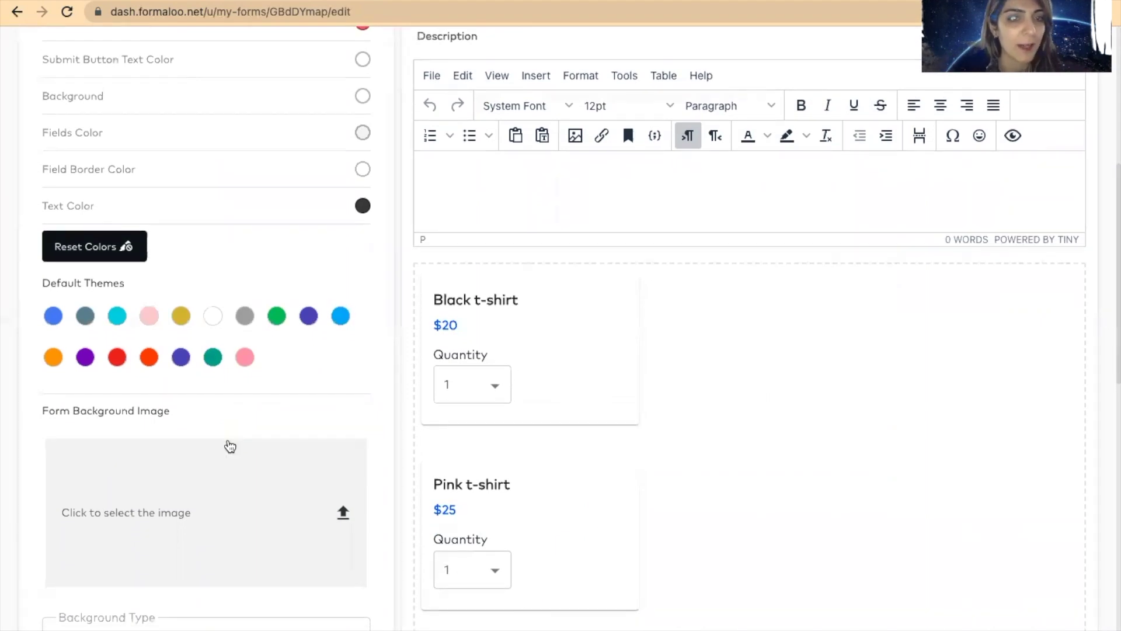
{"action": "scroll", "coordinate": [229, 447], "scroll_direction": "down", "scroll_amount": 2}
{"action": "scroll", "coordinate": [227, 435], "scroll_direction": "down", "scroll_amount": 1}
{"action": "scroll", "coordinate": [226, 436], "scroll_direction": "up", "scroll_amount": 9}
{"action": "scroll", "coordinate": [227, 436], "scroll_direction": "up", "scroll_amount": 1}
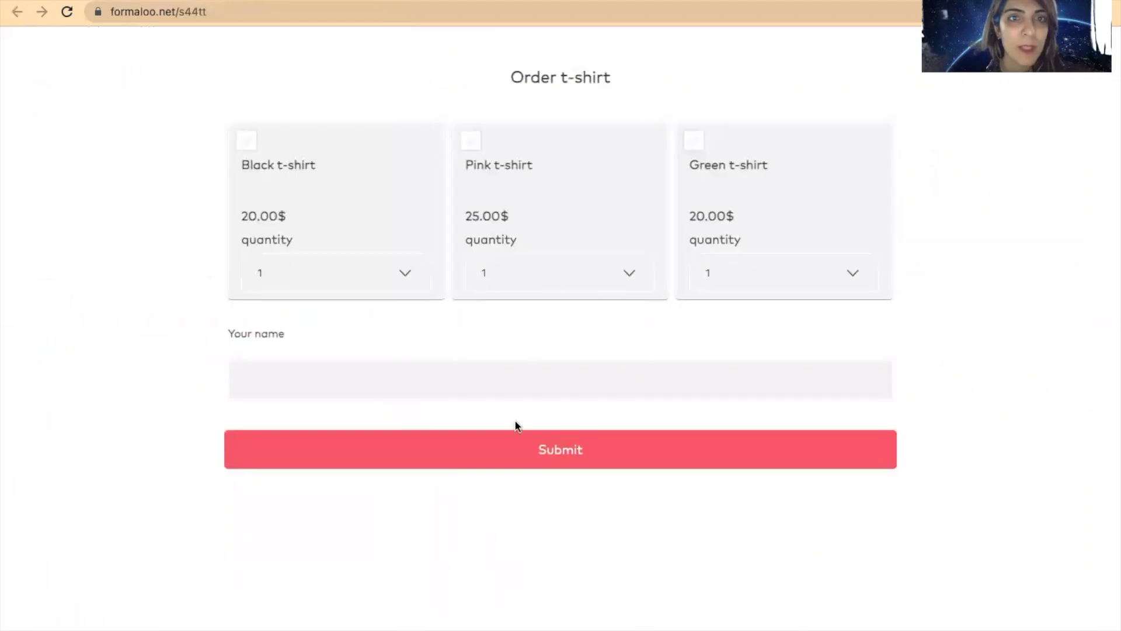
Set the Black t-shirt quantity to 2, then back to 1
{"action": "left_click", "coordinate": [376, 272]}
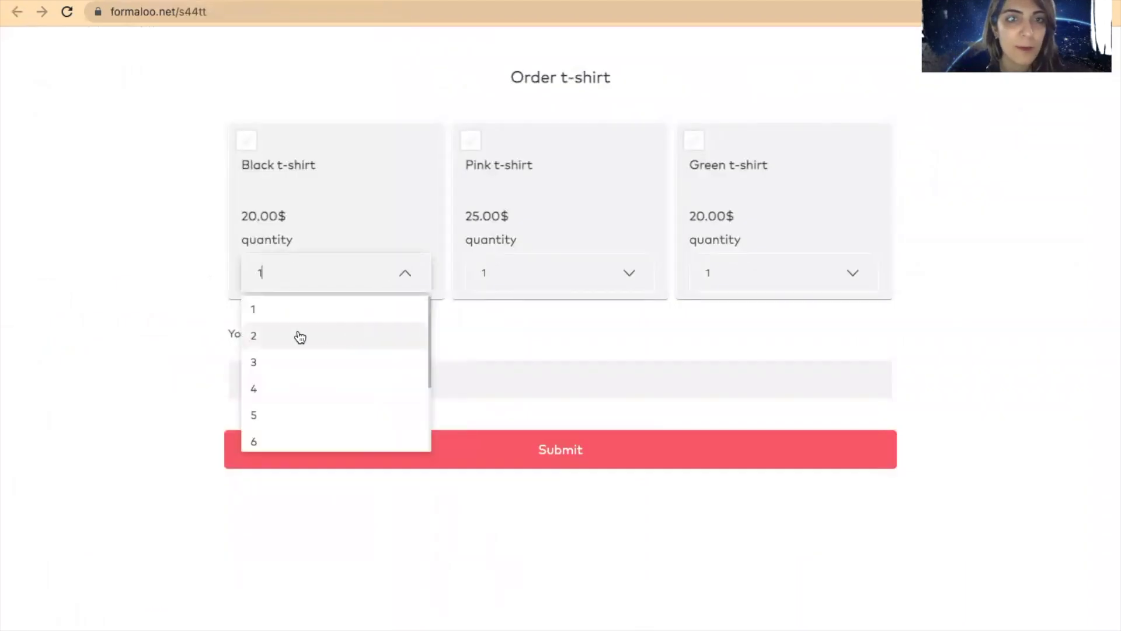
{"action": "left_click", "coordinate": [300, 338]}
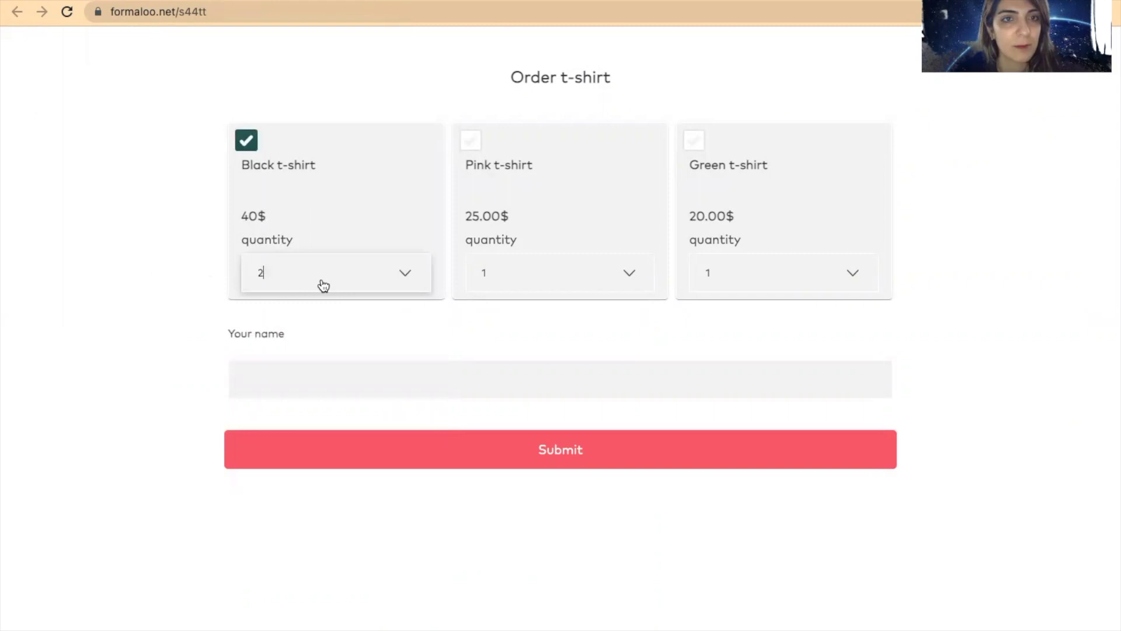
{"action": "left_click", "coordinate": [393, 271]}
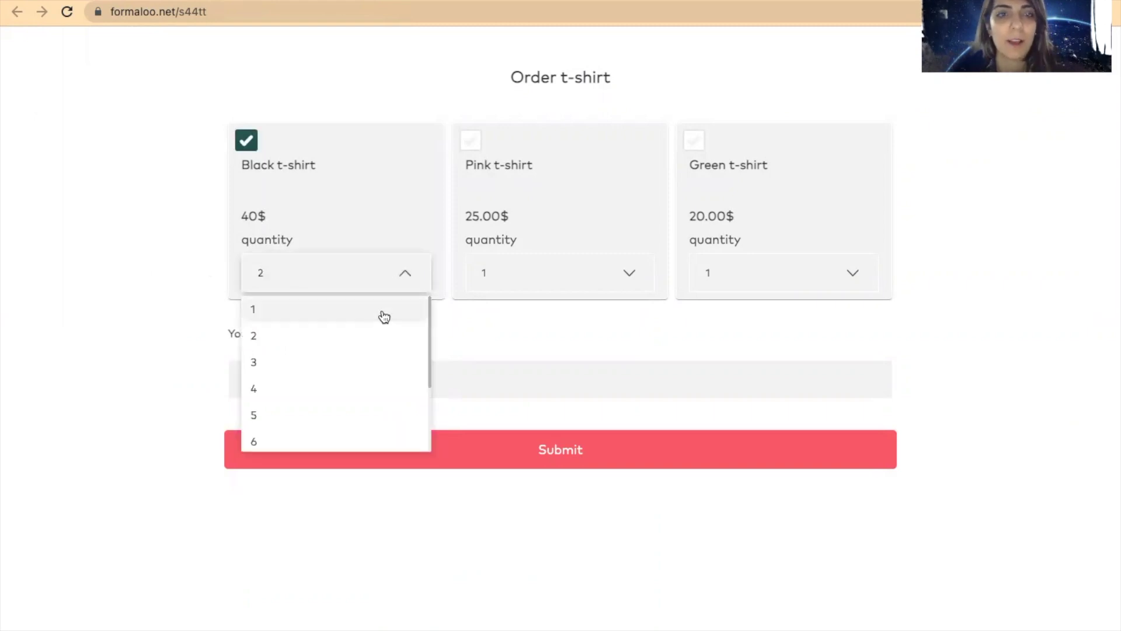
{"action": "left_click", "coordinate": [380, 316]}
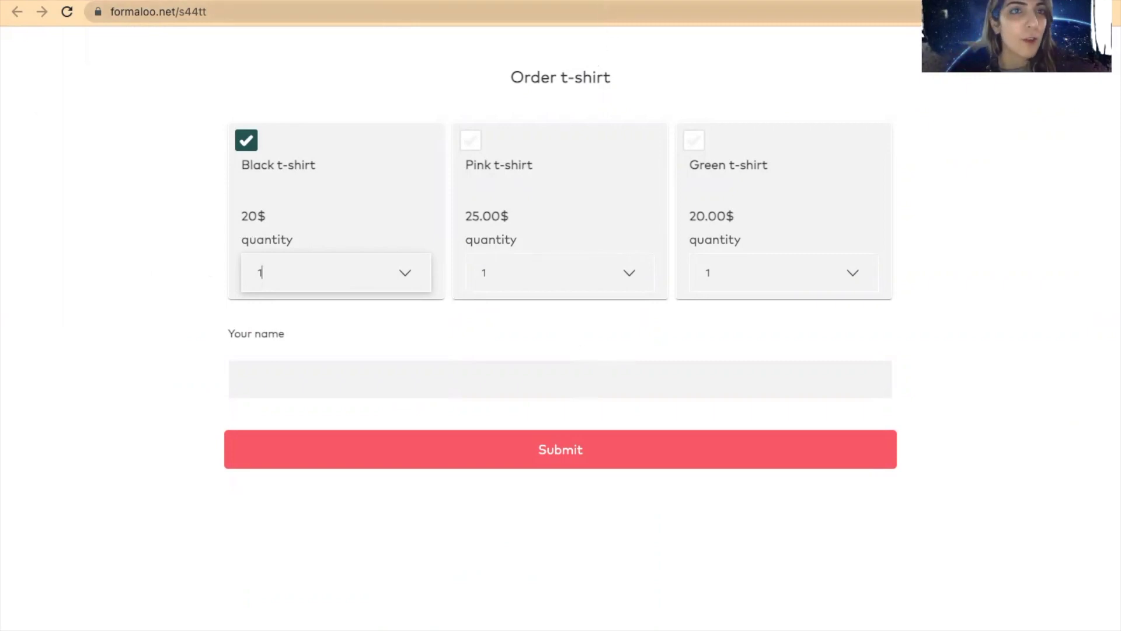
Return to the form editor and save the form again
{"action": "left_click", "coordinate": [253, 10]}
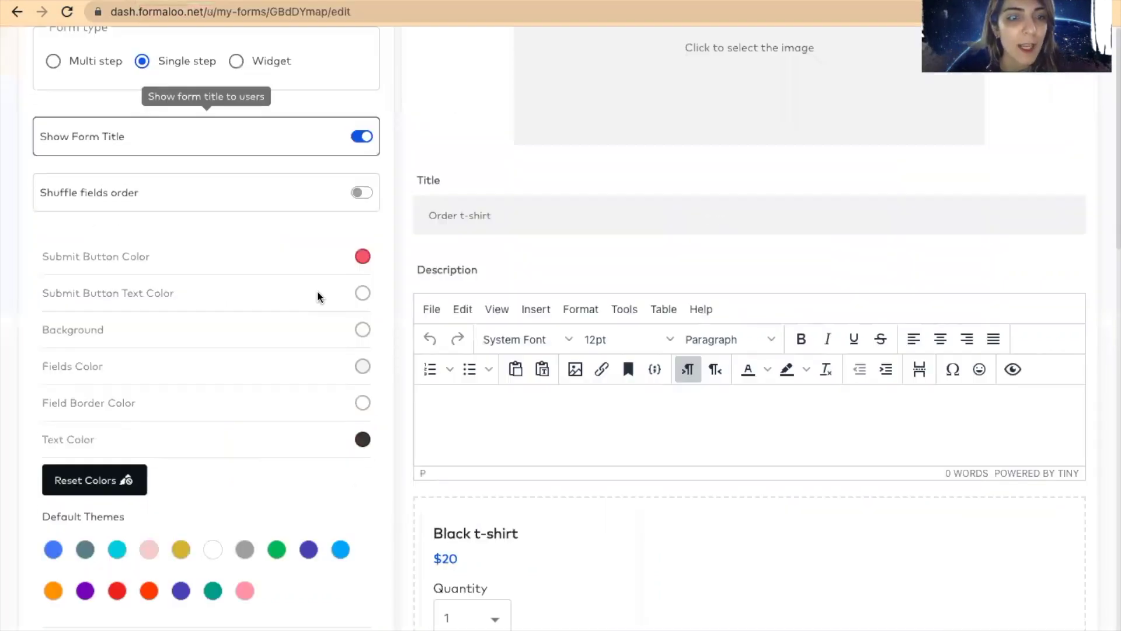
{"action": "scroll", "coordinate": [302, 607], "scroll_direction": "down", "scroll_amount": 2}
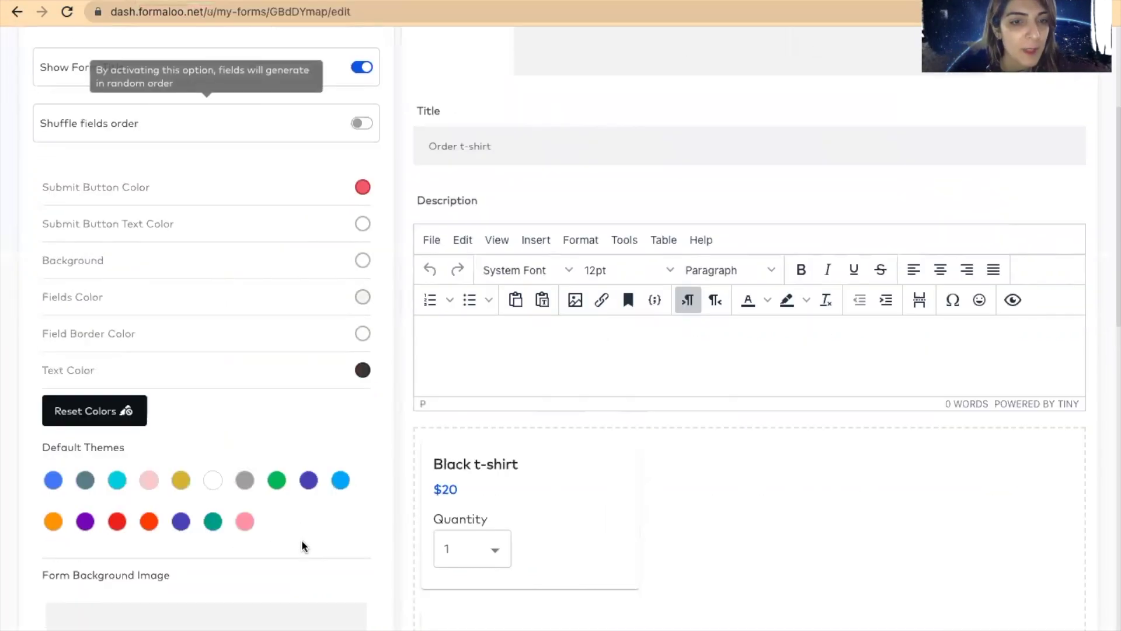
{"action": "scroll", "coordinate": [303, 543], "scroll_direction": "down", "scroll_amount": 5}
{"action": "scroll", "coordinate": [303, 543], "scroll_direction": "down", "scroll_amount": 2}
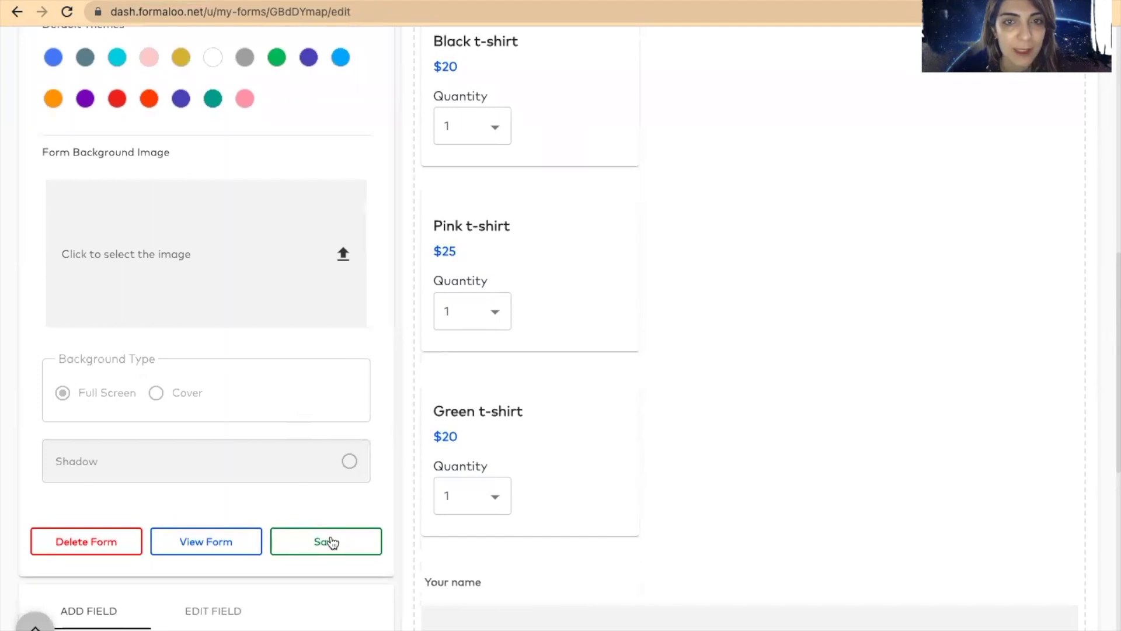
{"action": "left_click", "coordinate": [329, 540]}
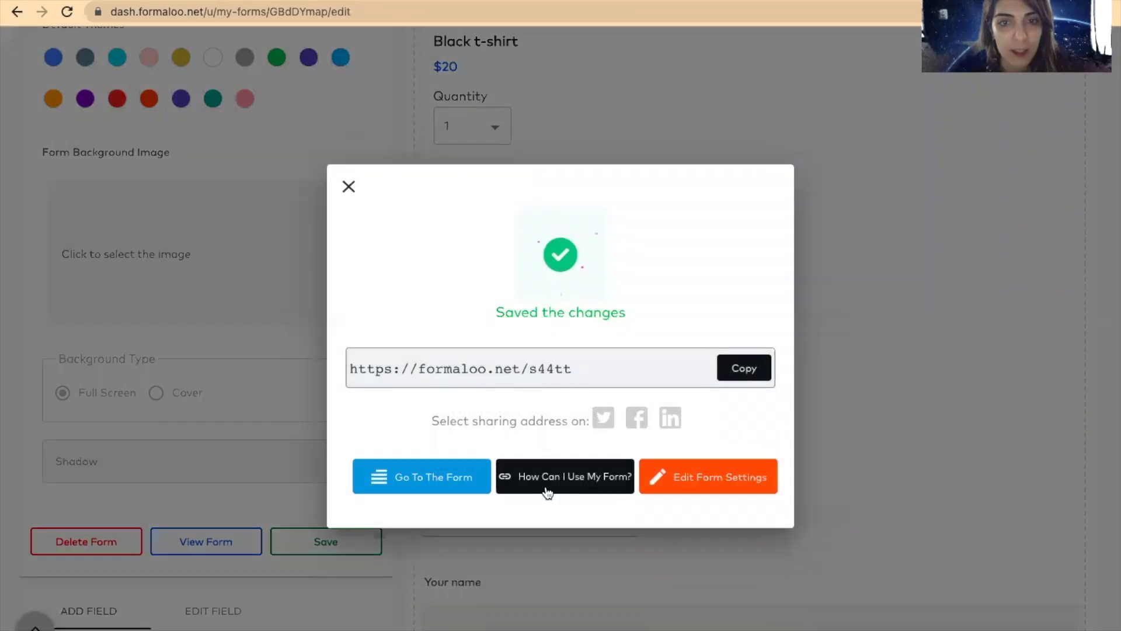
Show the form's Script embed code from 'How Can I Use My Form?'
{"action": "left_click", "coordinate": [594, 479]}
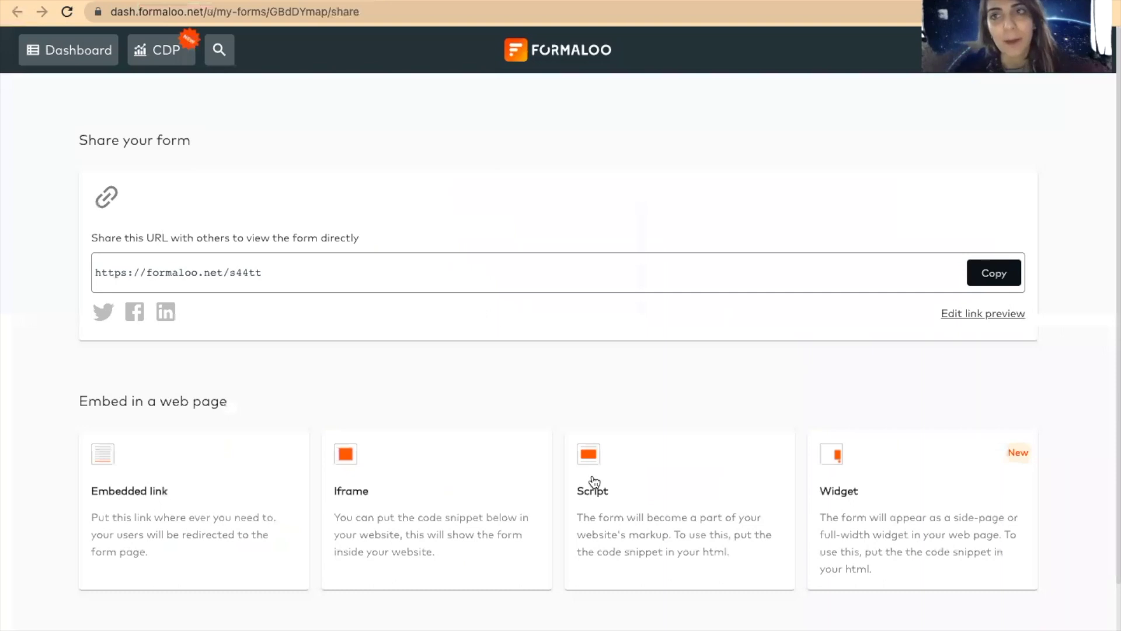
{"action": "left_click", "coordinate": [630, 506]}
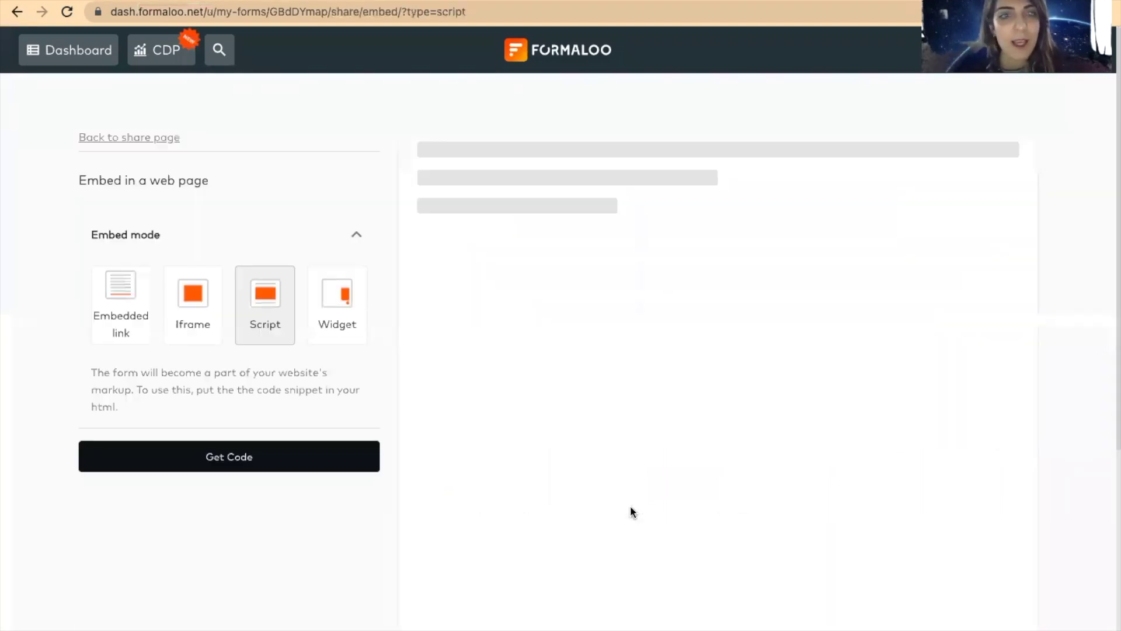
{"action": "left_click", "coordinate": [250, 456]}
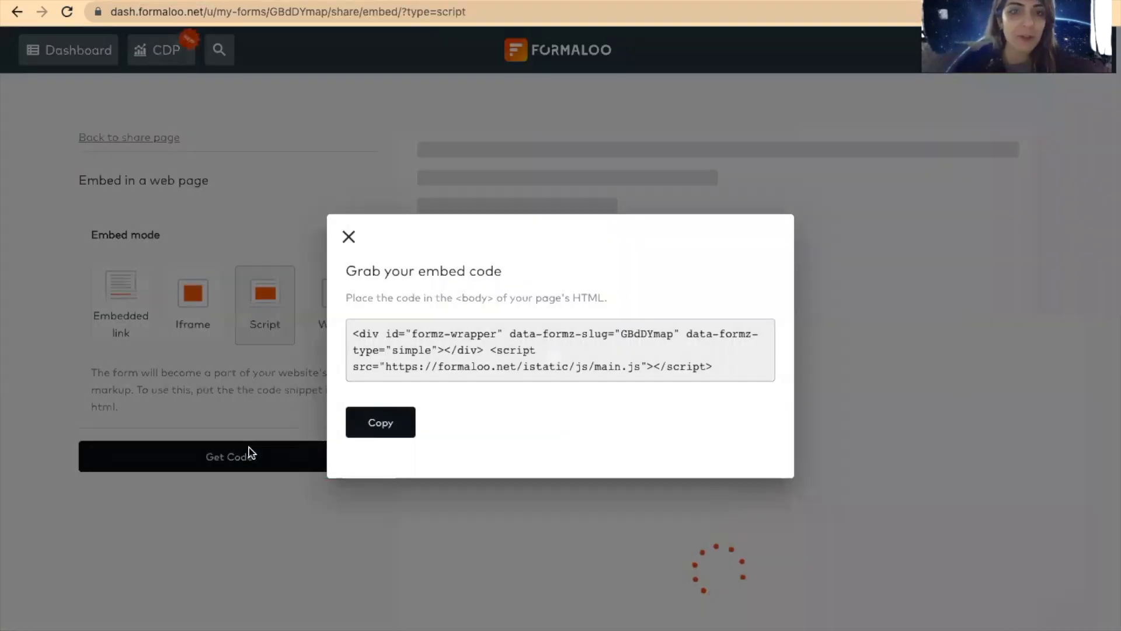